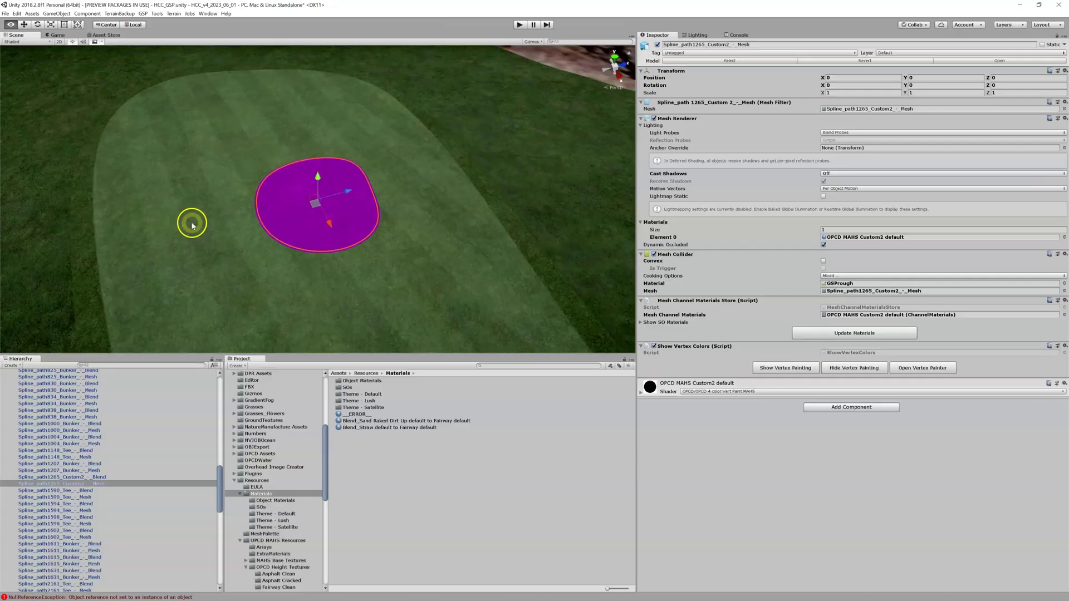
Adjust the Scene view over the fairway and select objects around the purple patch.
left_click_drag(191, 225, 210, 231)
key("w")
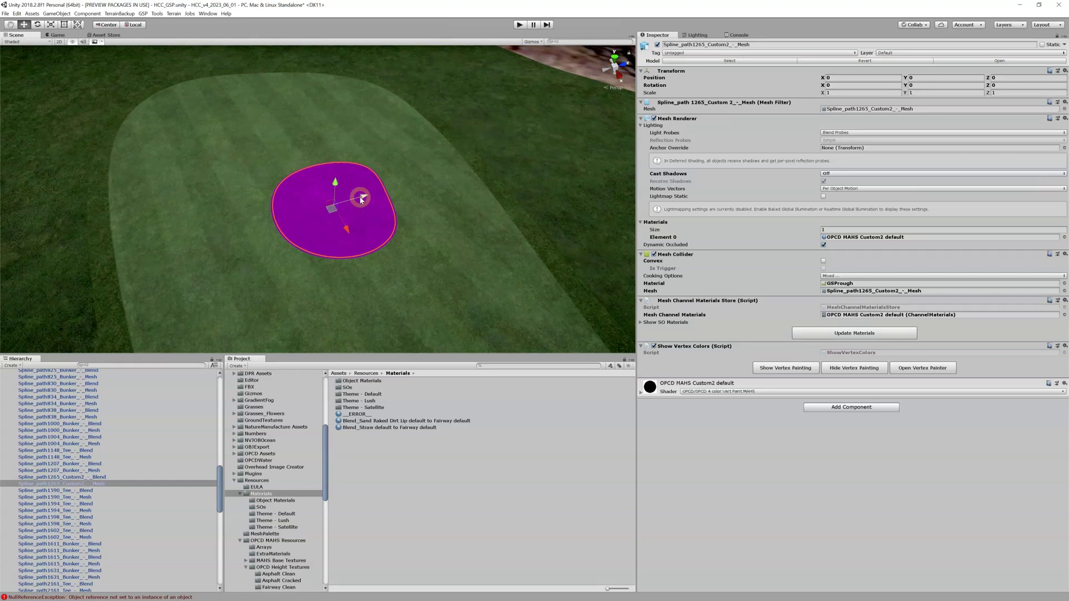
scroll(361, 200, "up", 3)
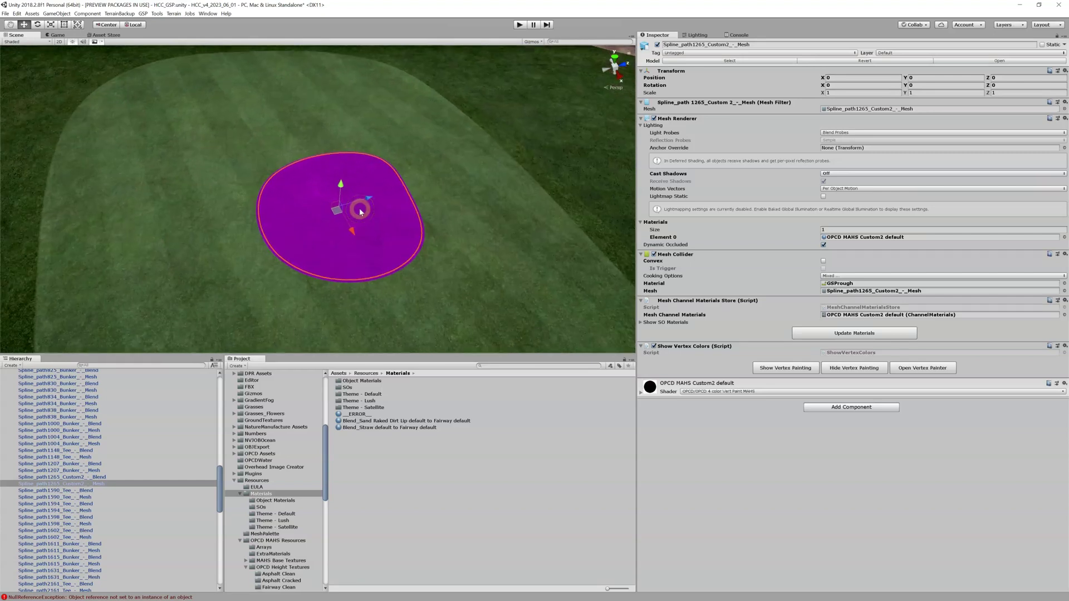
scroll(361, 212, "up", 2)
scroll(361, 212, "up", 1)
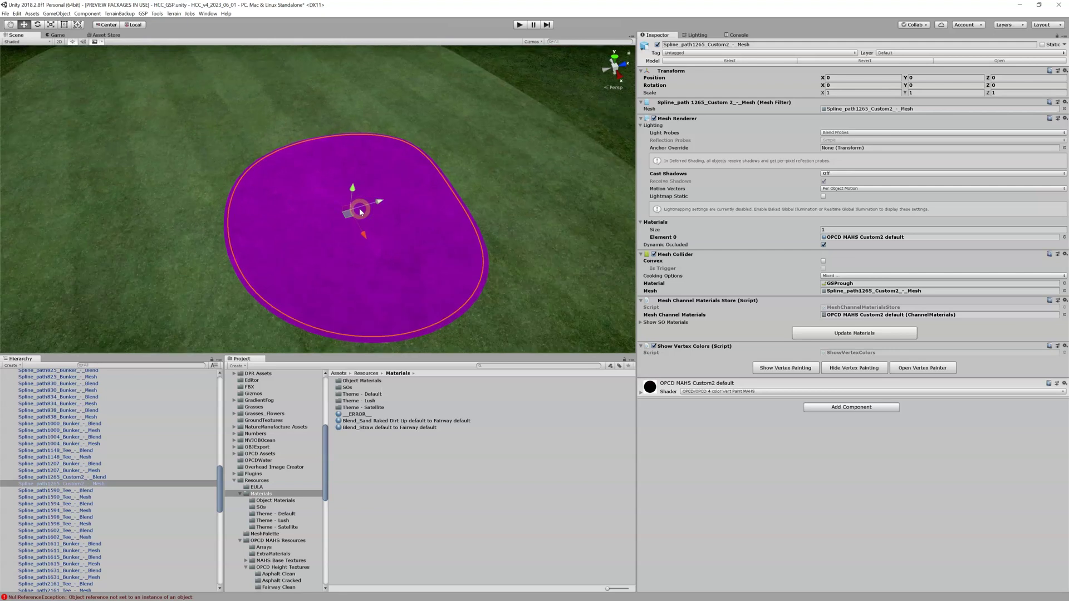
left_click(481, 275)
left_click(381, 257)
scroll(382, 258, "down", 2)
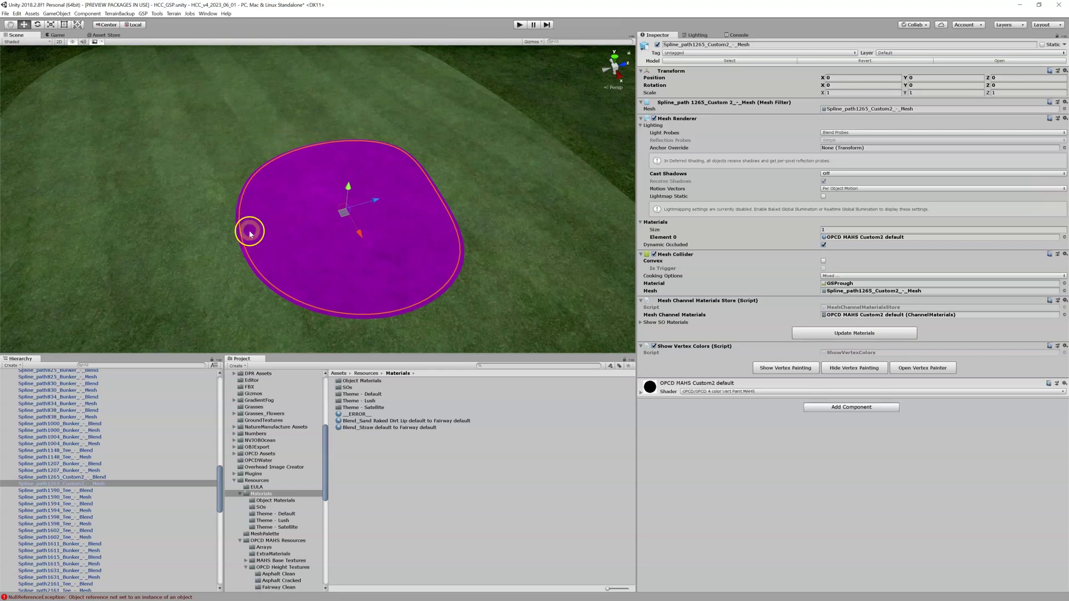
left_click(307, 265)
scroll(308, 263, "up", 1)
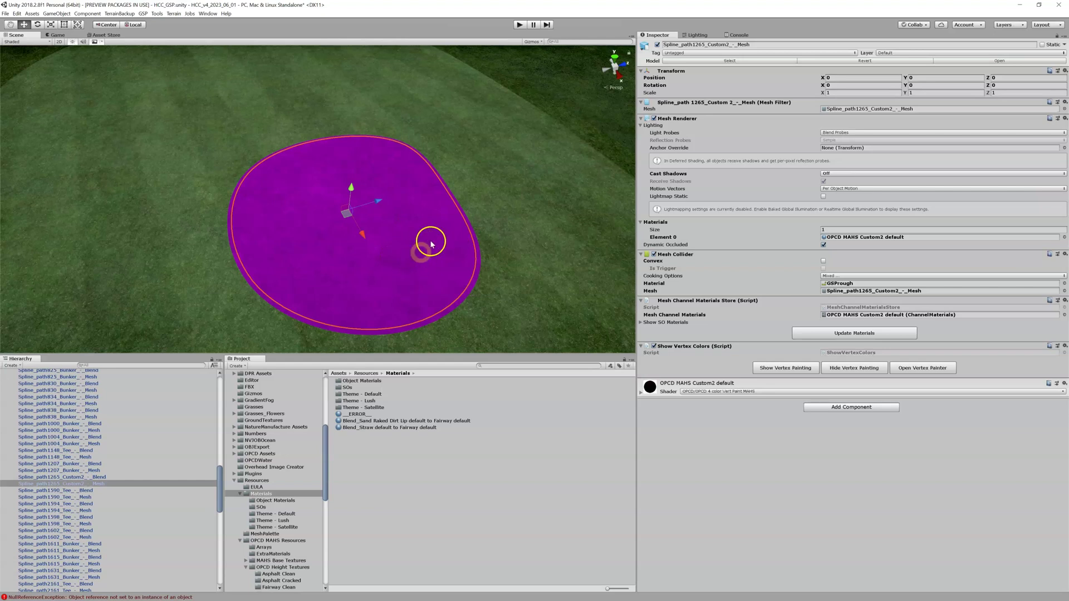
Apply the rough mesh's OPCD MAHS Rough No Mowlines default material to the purple patch.
left_click(573, 66)
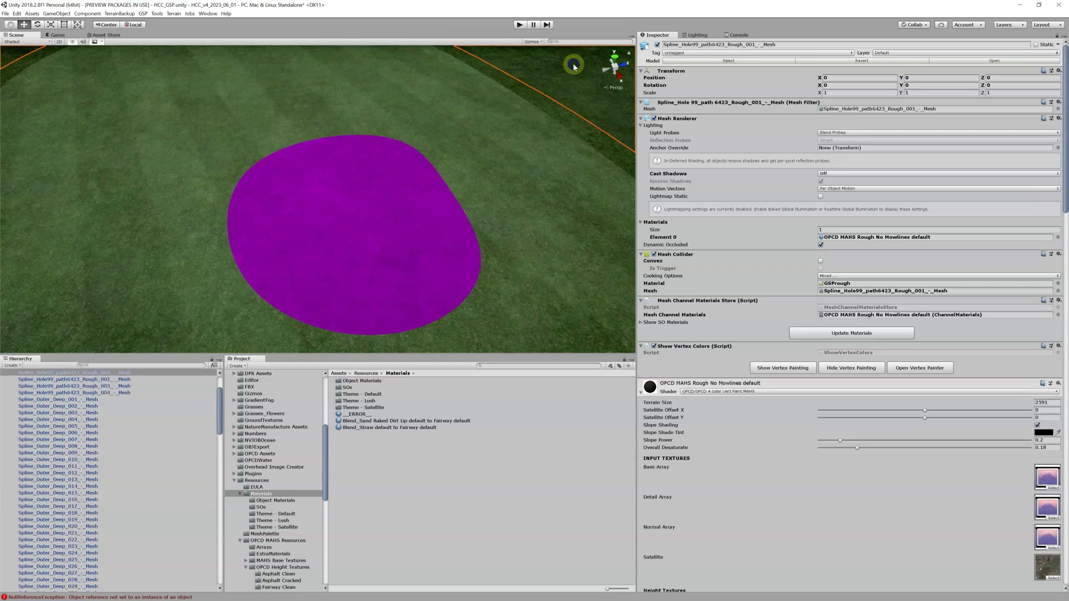
left_click(889, 239)
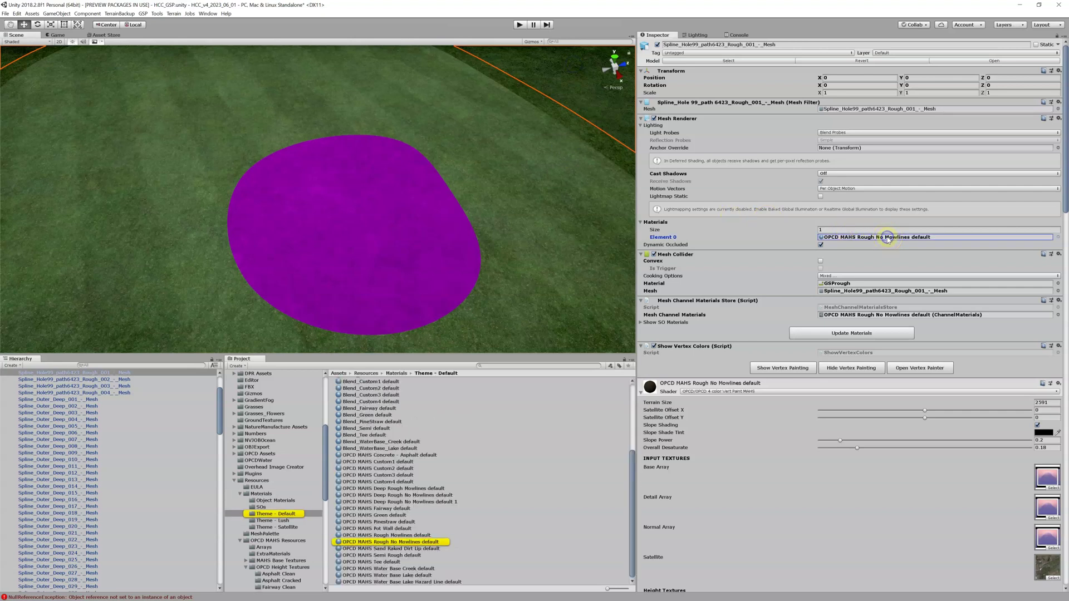
left_click(402, 543)
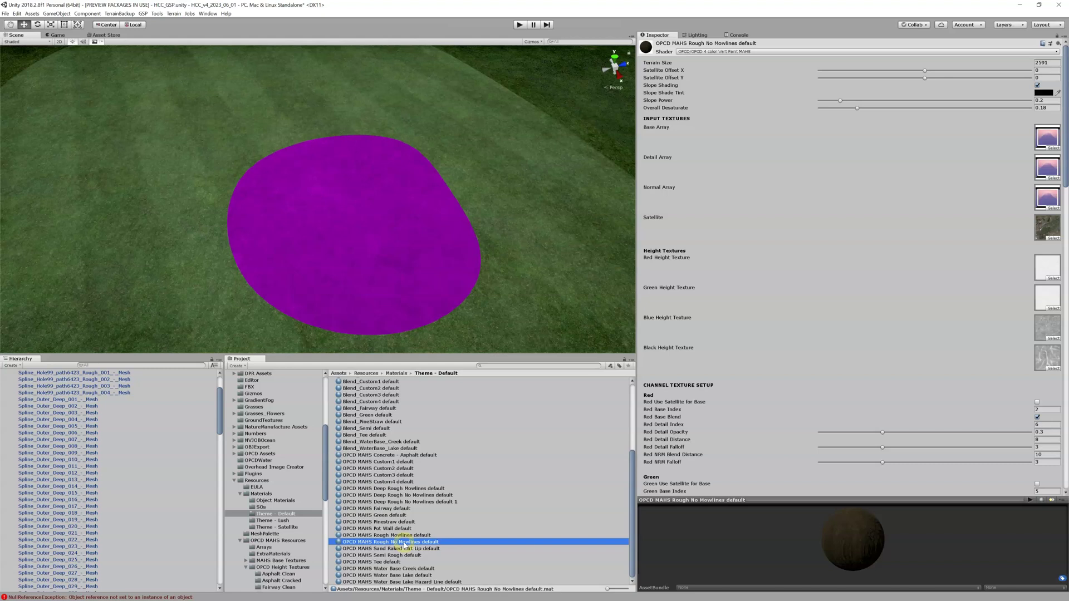
left_click_drag(402, 542, 420, 291)
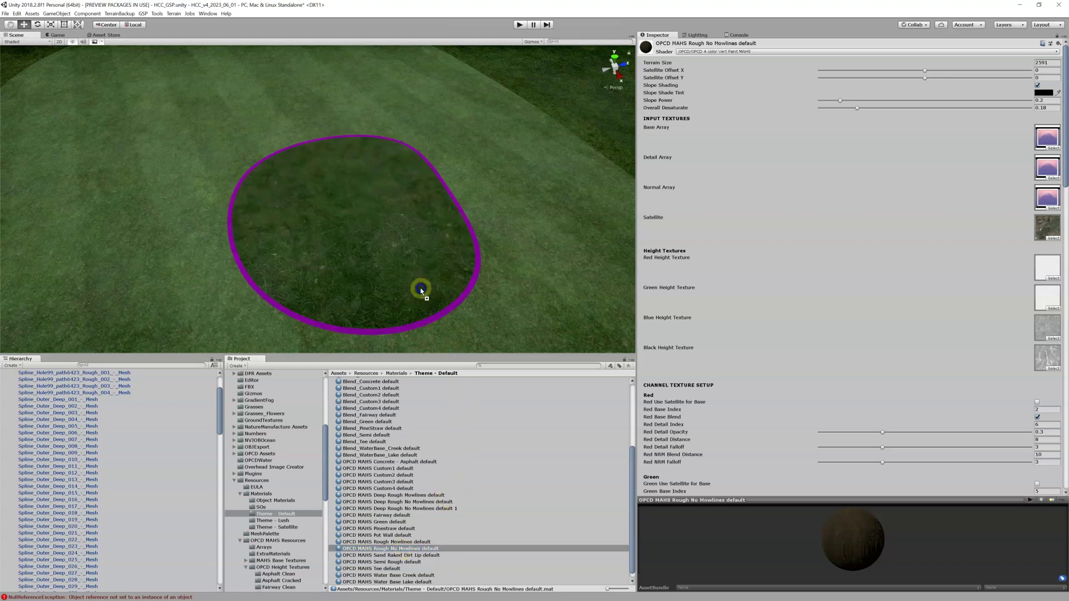
left_click(364, 239)
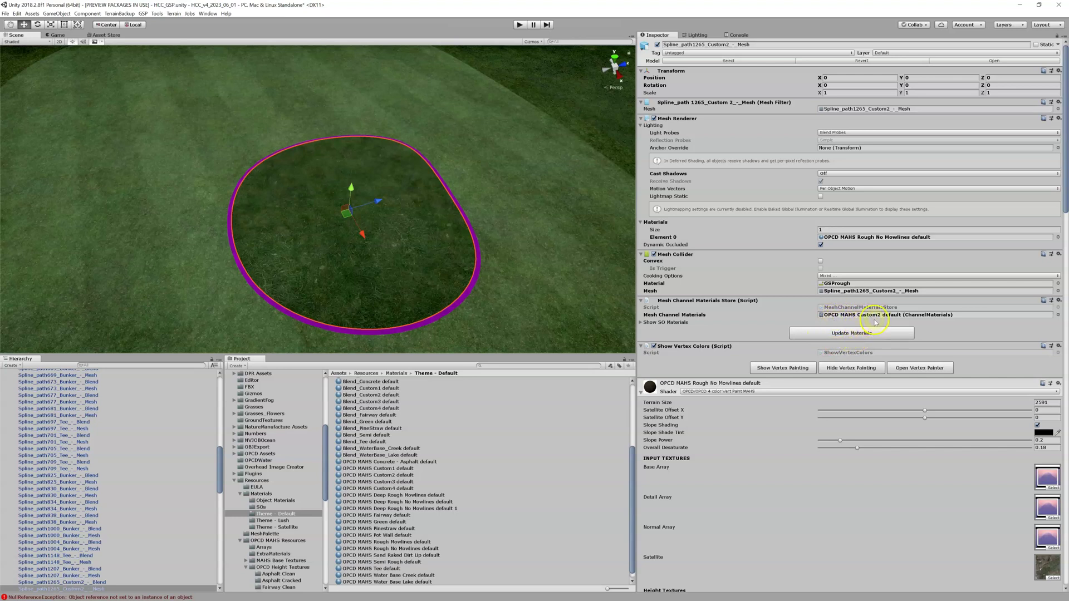
Store Rough No Mowlines default as the patch's channel materials with Update Materials, then recheck its material.
left_click(841, 333)
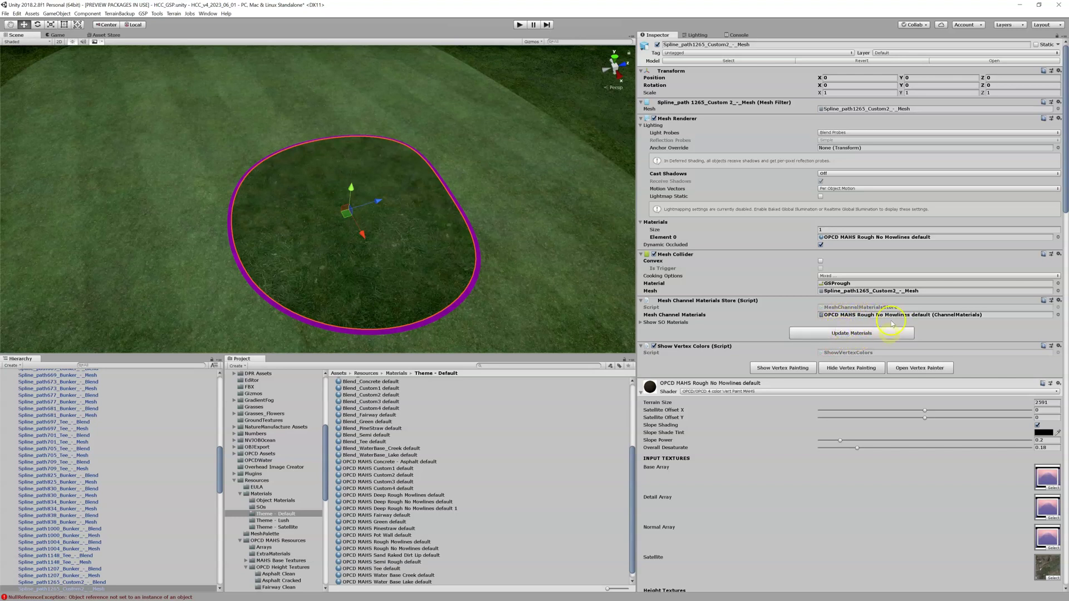
left_click(476, 278)
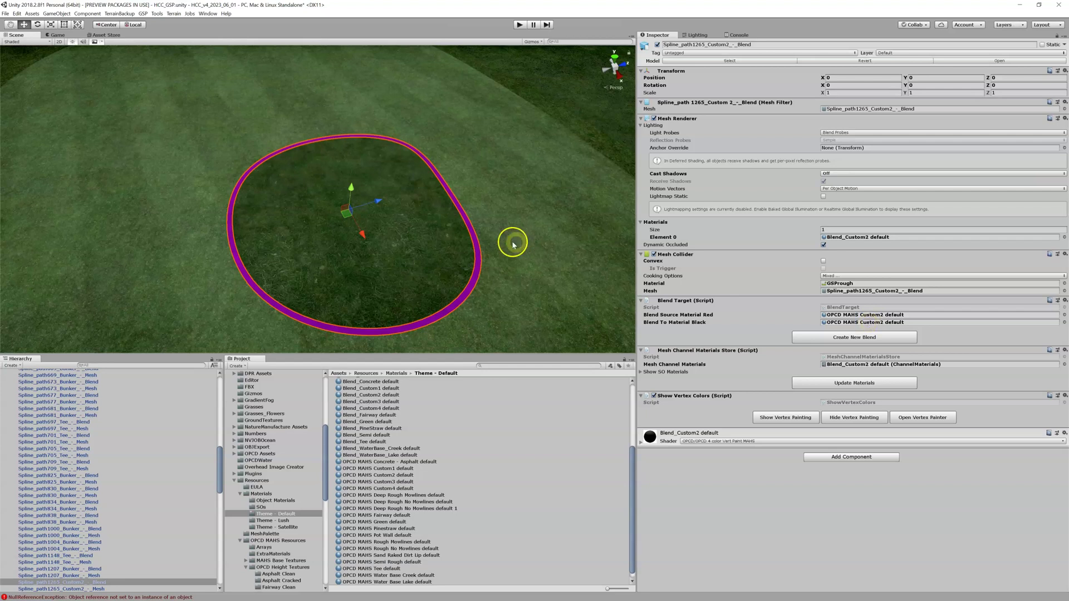
left_click(437, 248)
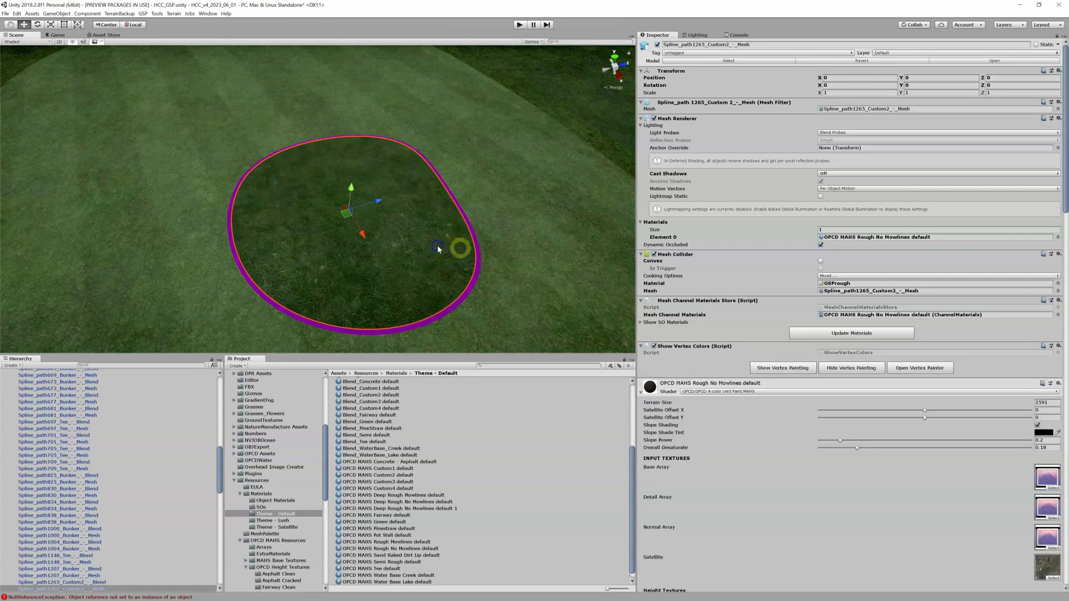
left_click(864, 238)
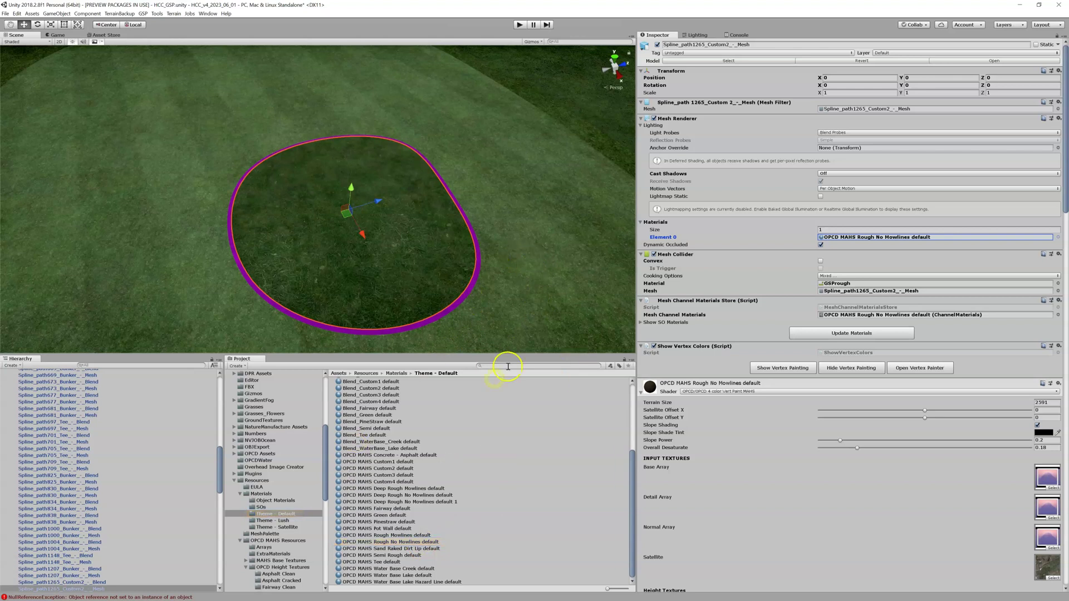
left_click(471, 291)
Make OPCD MAHS Deep Rough No Mowlines default the blend ring's Blend Source Material Red.
left_click(429, 320)
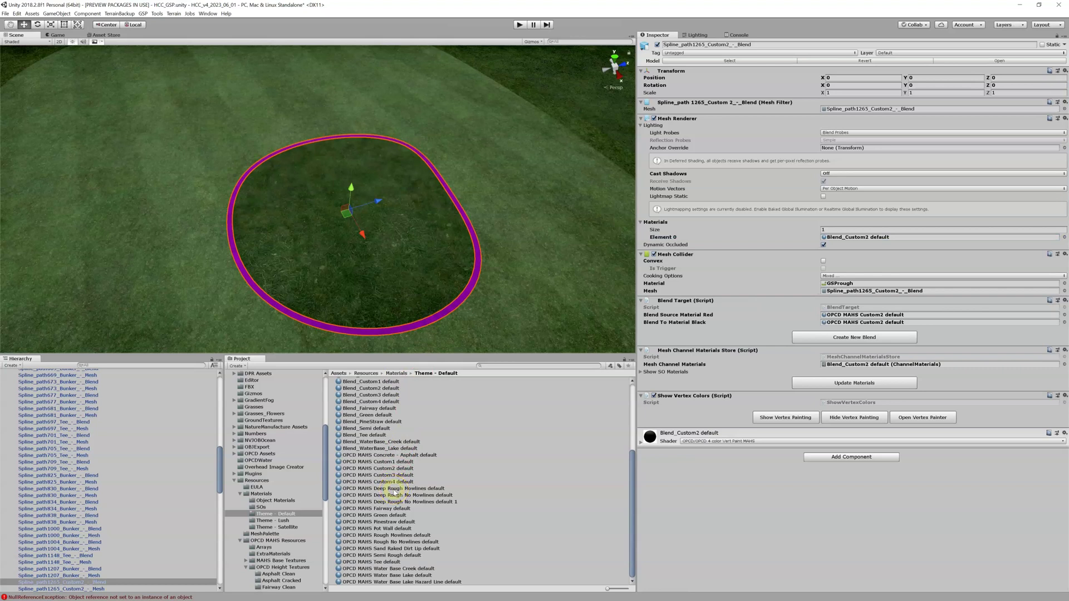
left_click(394, 495)
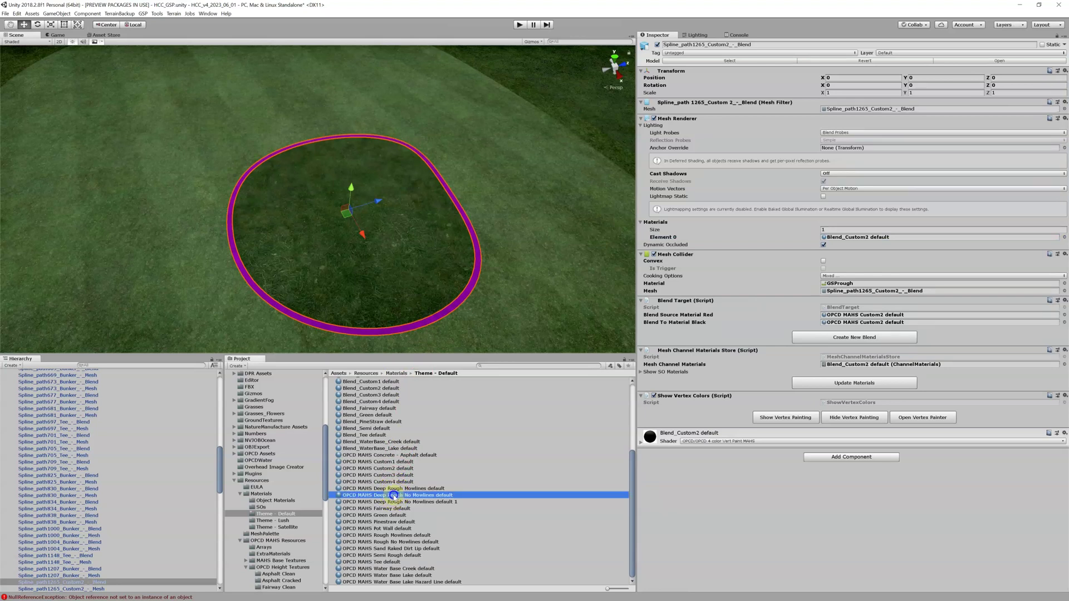
left_click_drag(394, 495, 832, 315)
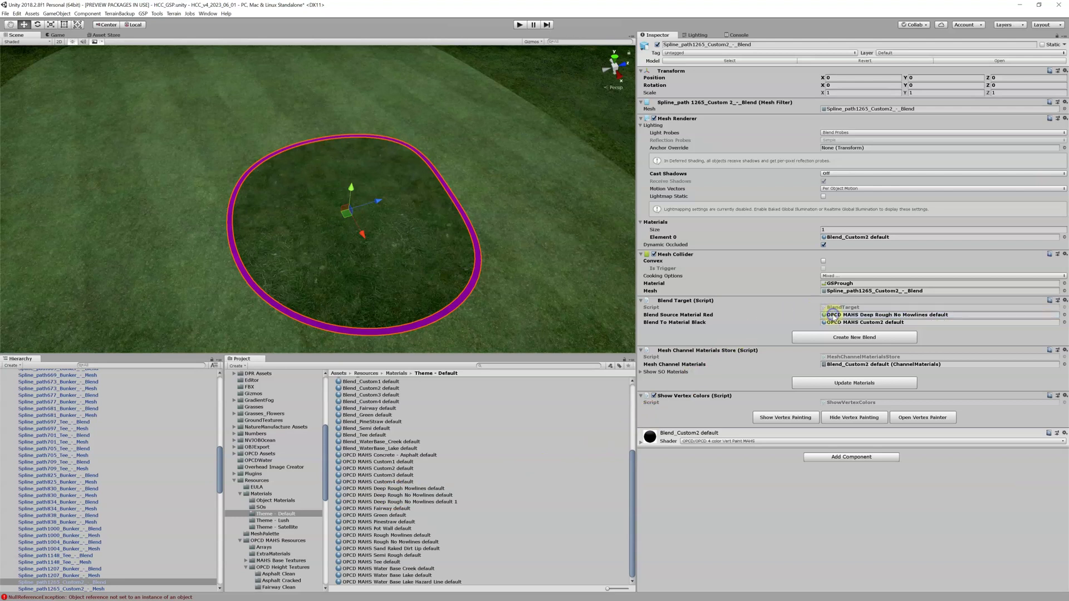
Set the blend ring's Blend To Material Black to the fairway's OPCD MAHS Fairway default.
left_click(564, 284)
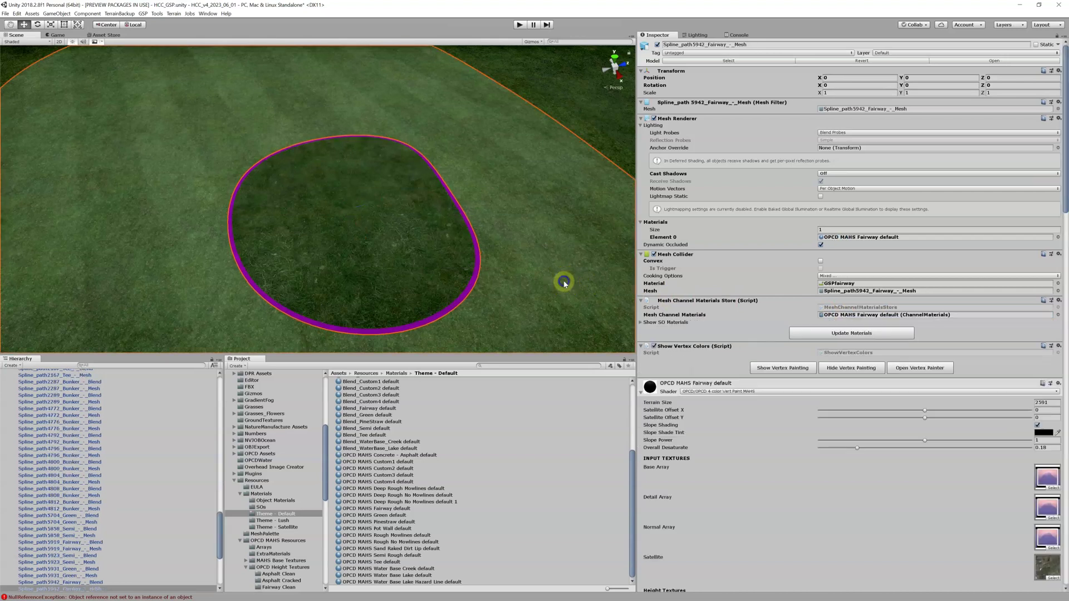
left_click(872, 238)
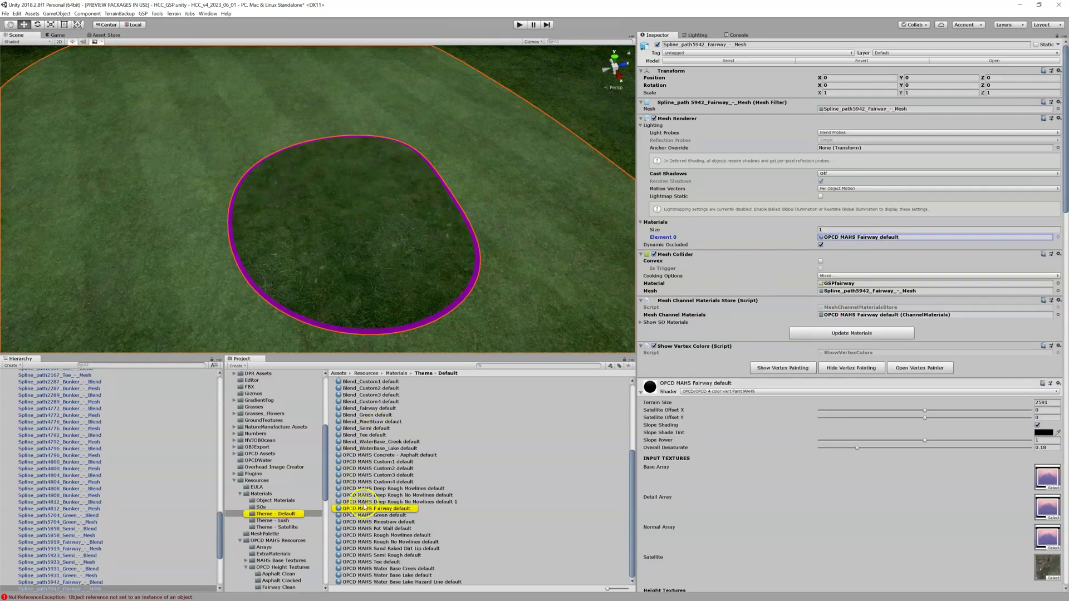
left_click(438, 317)
left_click_drag(375, 508, 851, 324)
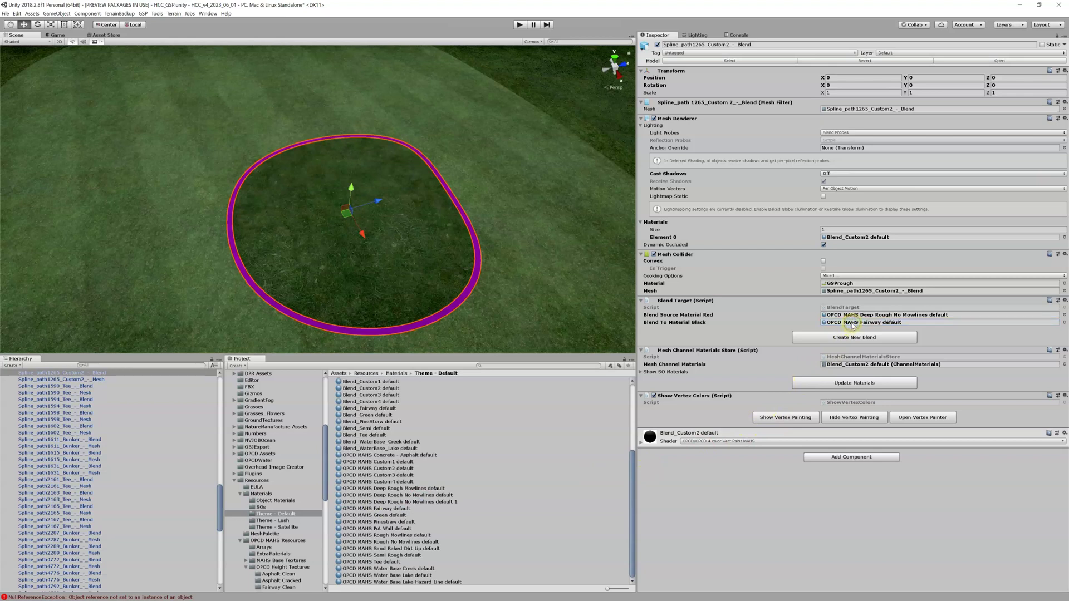
Generate a new blend material for the patch's edge.
left_click(833, 338)
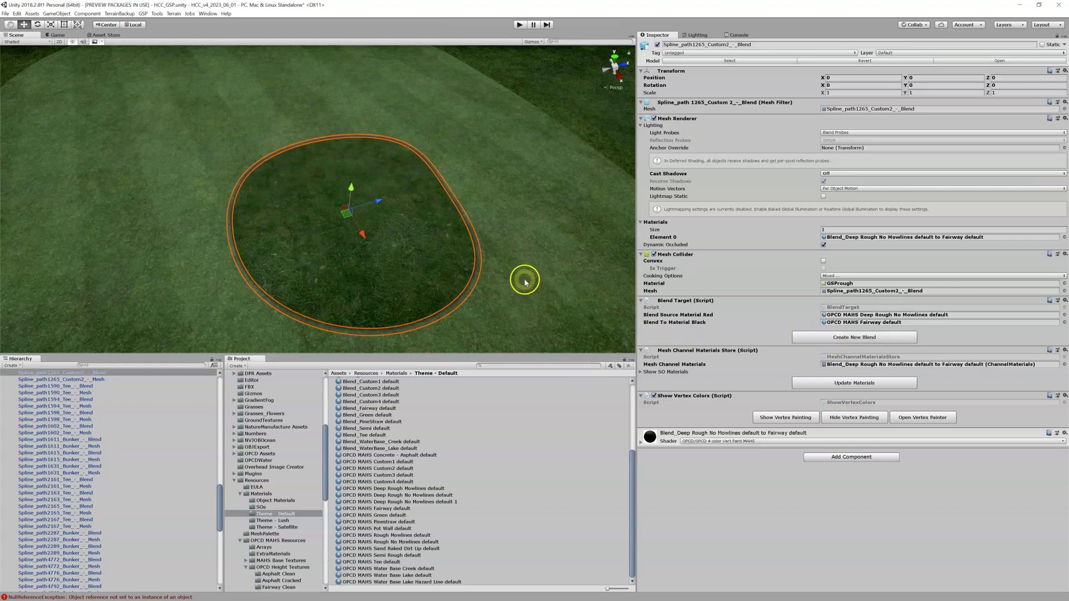
right_click_drag(525, 283, 458, 259)
key("w")
key("w")
key("w")
key("s")
Select the oval fairway mesh and zoom around to inspect the patch and its grass.
key("s")
left_click(479, 241)
key("s")
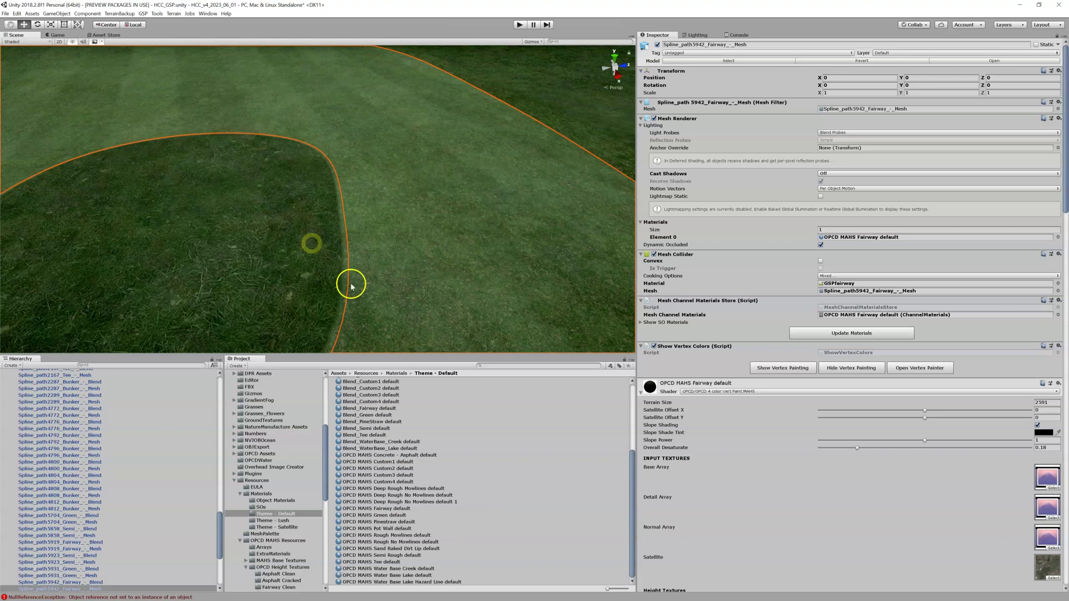
key("s")
right_click_drag(366, 279, 295, 291)
middle_click_drag(295, 291, 317, 299)
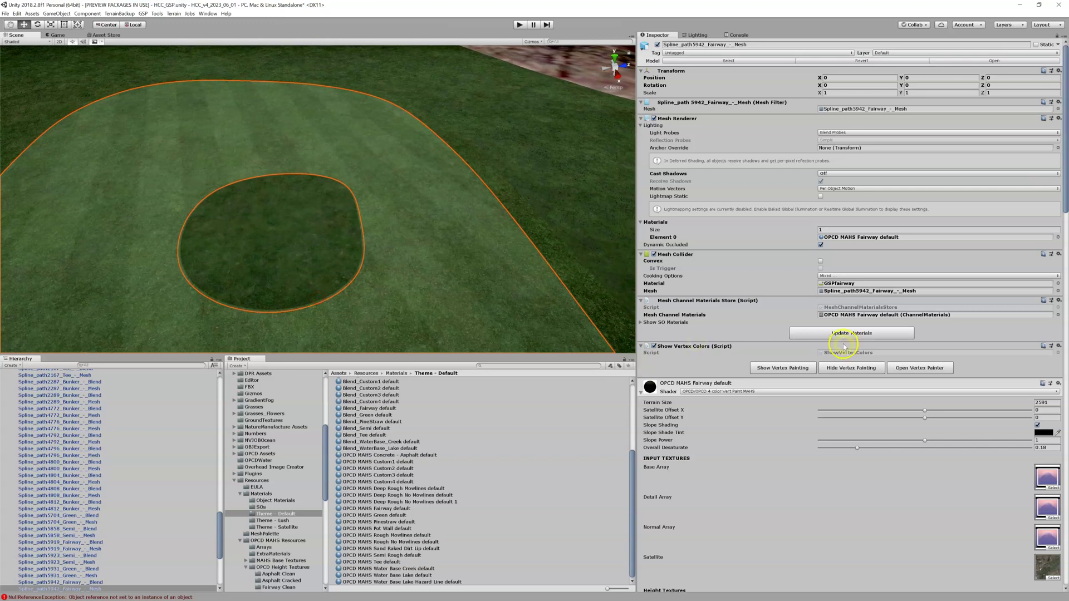
scroll(843, 347, "down", 3)
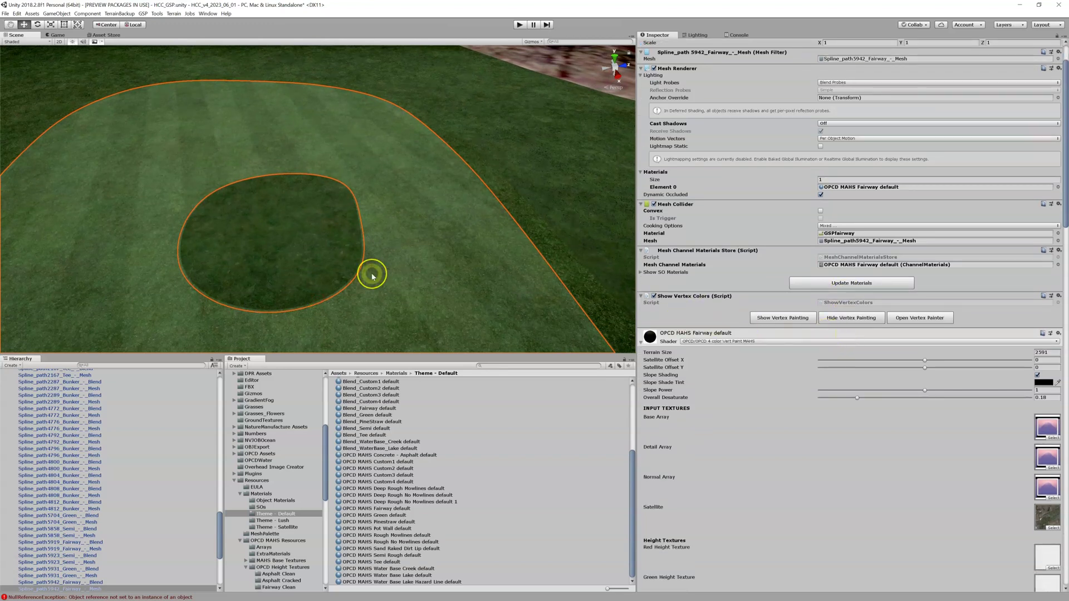
scroll(370, 273, "up", 5)
scroll(372, 275, "up", 2)
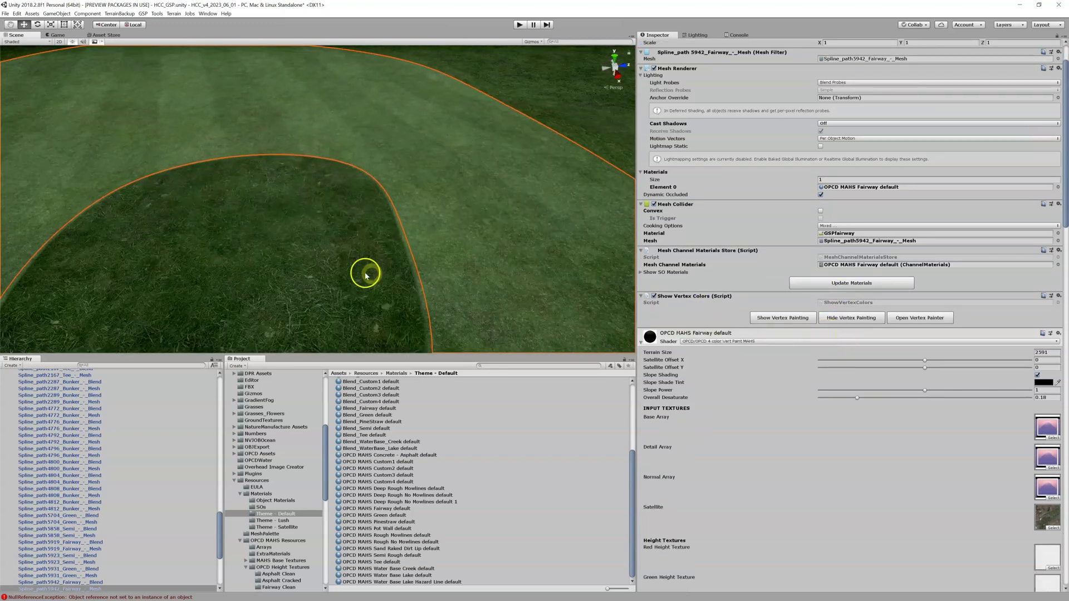
scroll(311, 286, "down", 2)
scroll(311, 285, "down", 1)
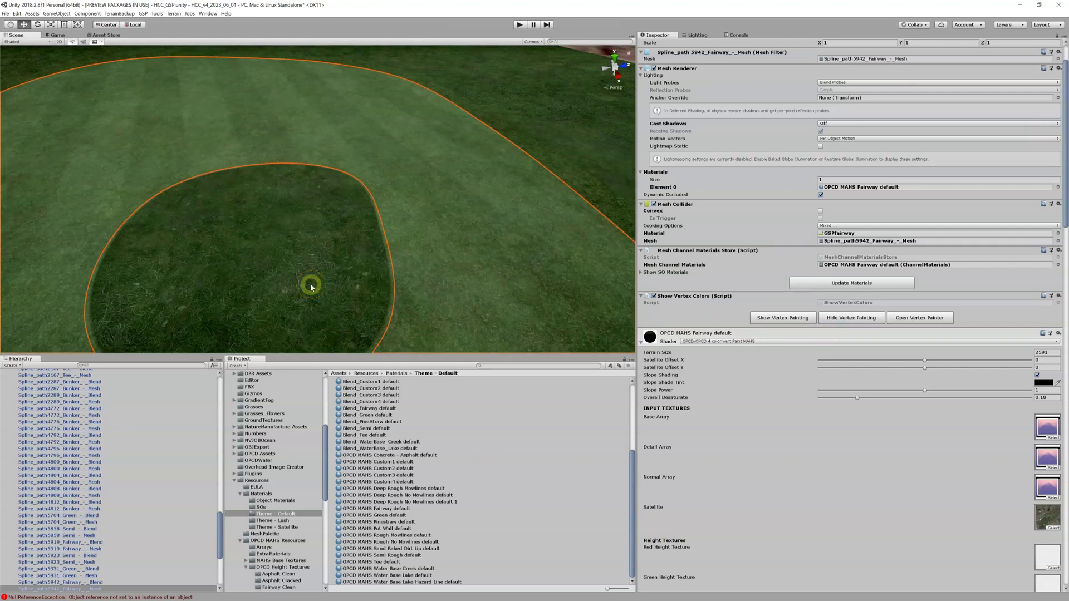
Open the GSP SetMeshEditor material settings window and move it aside.
left_click(140, 16)
left_click(157, 22)
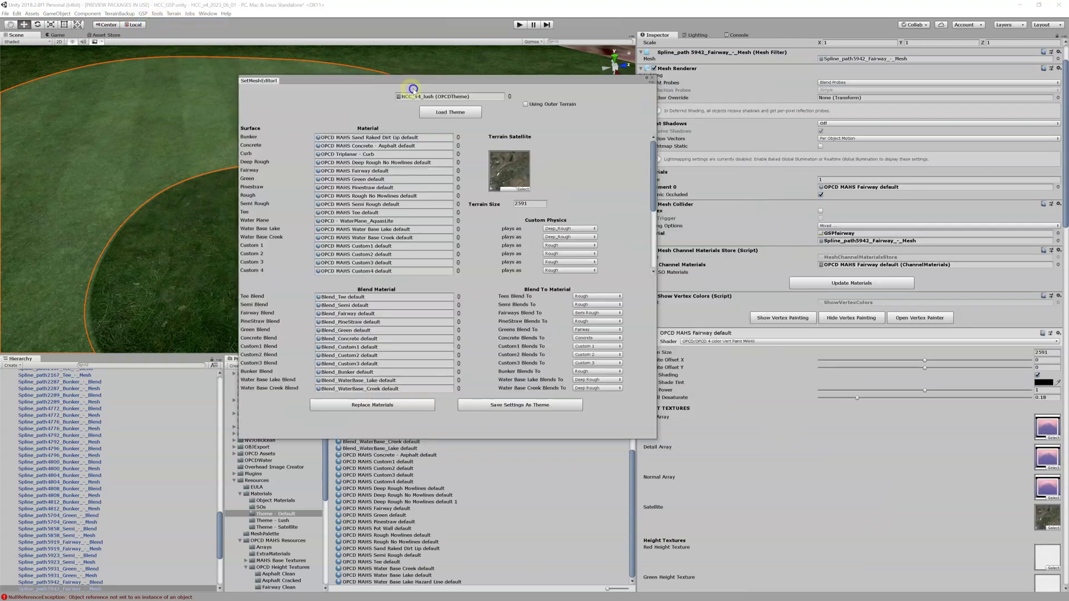
scroll(331, 273, "down", 2)
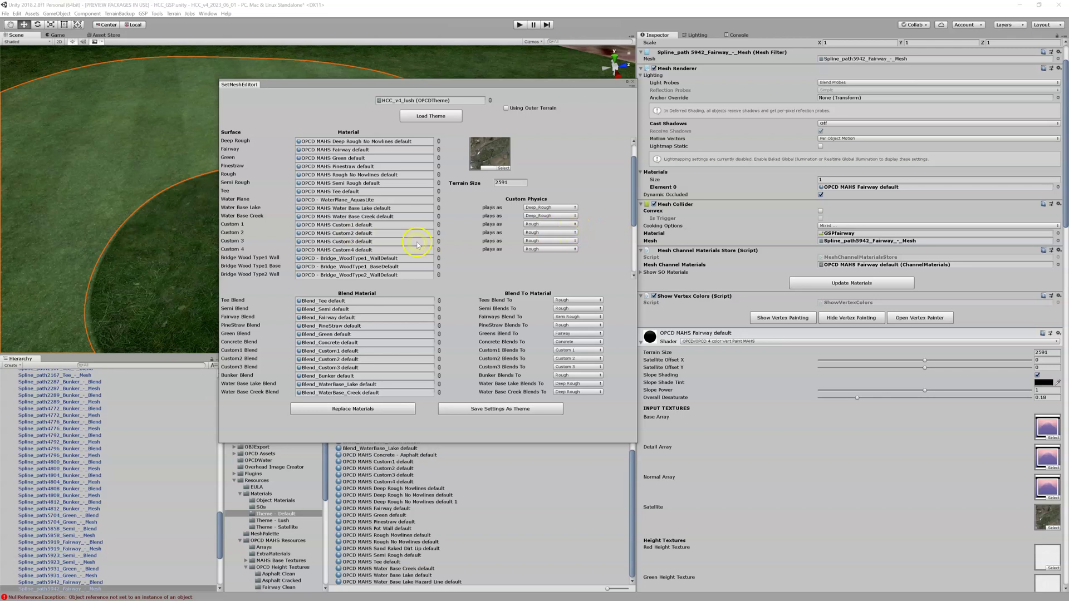
left_click_drag(484, 85, 774, 102)
Drag the Custom2 mesh's OPCD MAHS Rough No Mowlines default material into the Custom 2 field.
left_click(302, 226)
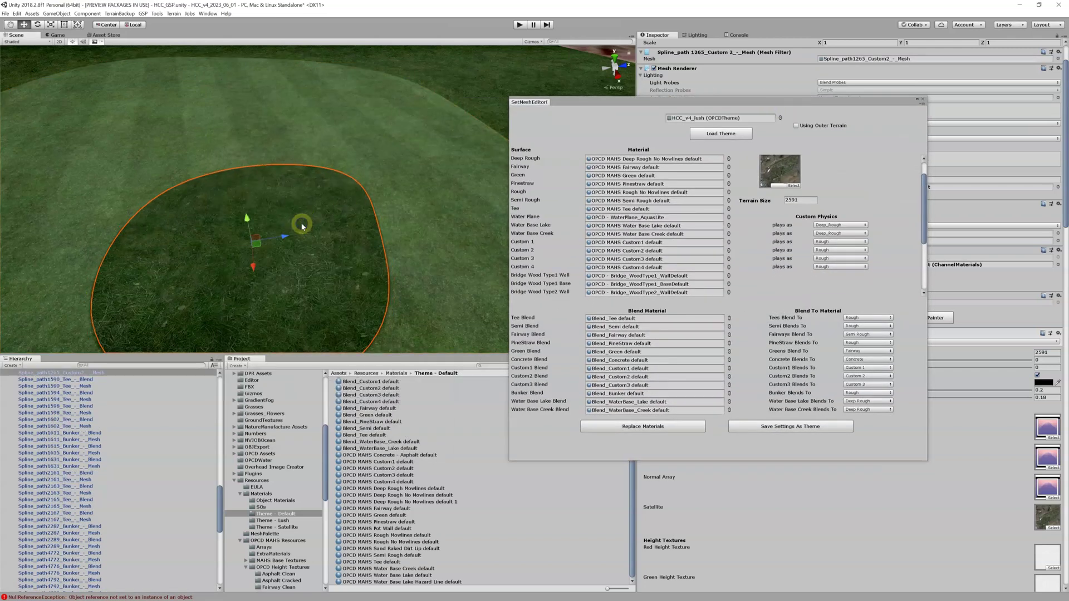
left_click_drag(715, 101, 465, 99)
left_click(860, 188)
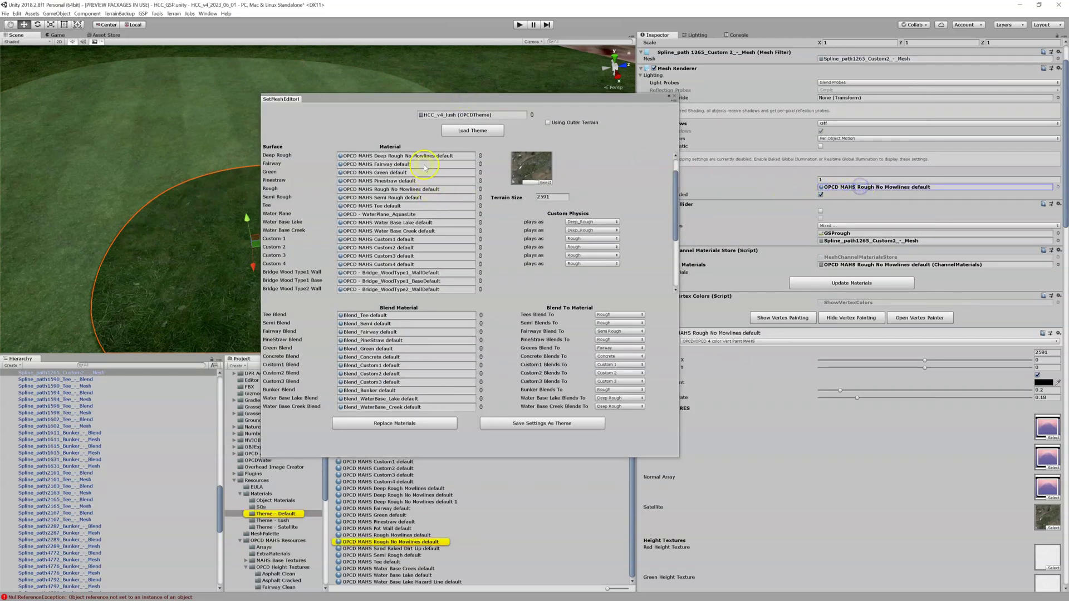
left_click_drag(435, 102, 555, 102)
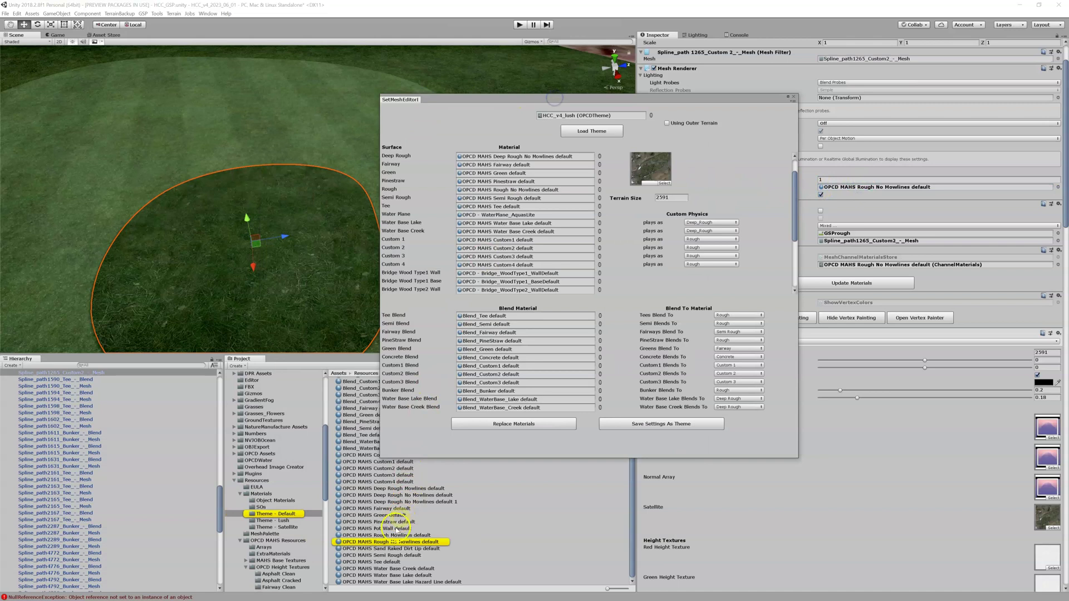
left_click_drag(394, 548, 484, 242)
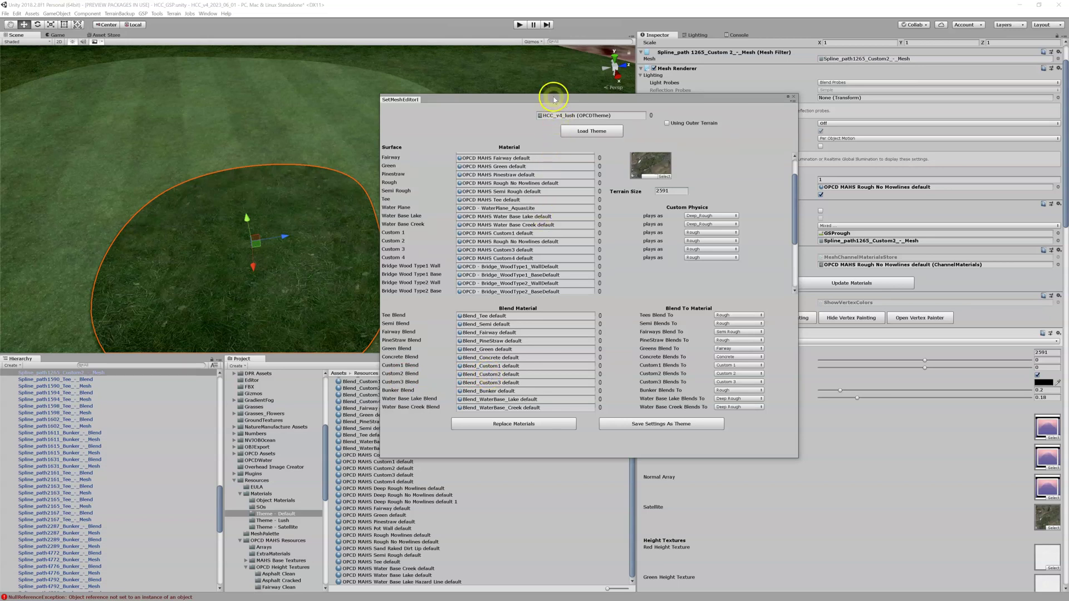
left_click_drag(554, 98, 680, 93)
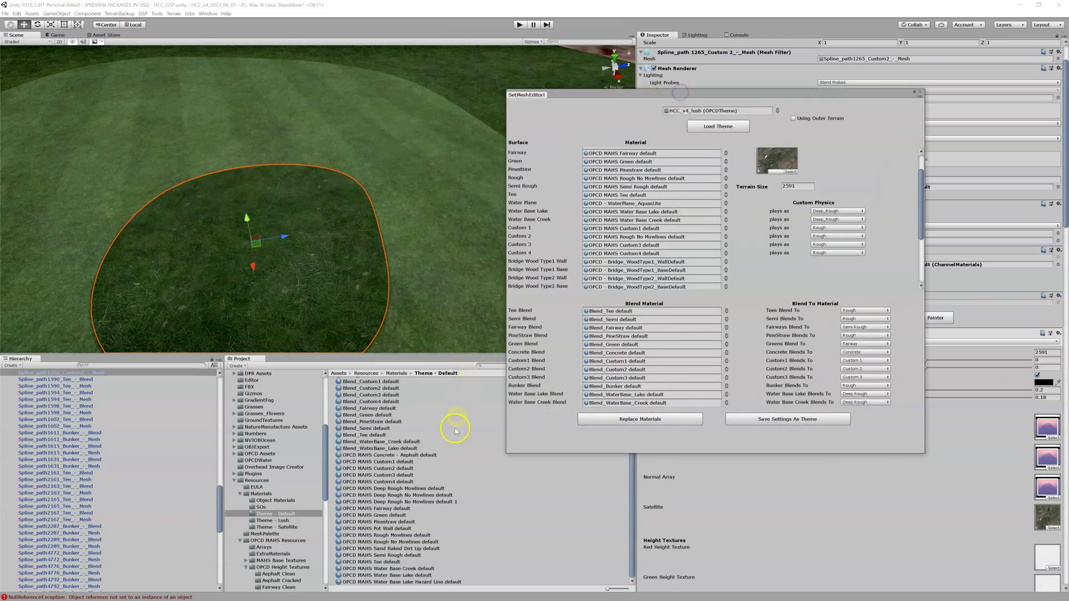
Set Custom2 Blend to Blend_Deep Rough No Mowlines default to Fairway default, blending to Fairway.
left_click(393, 284)
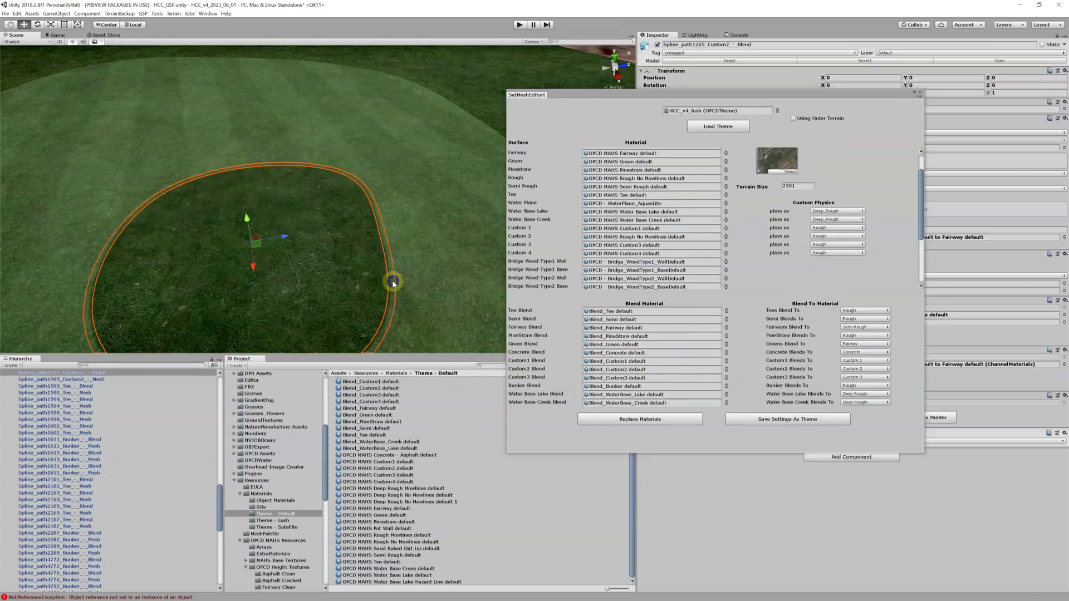
left_click_drag(729, 95, 630, 94)
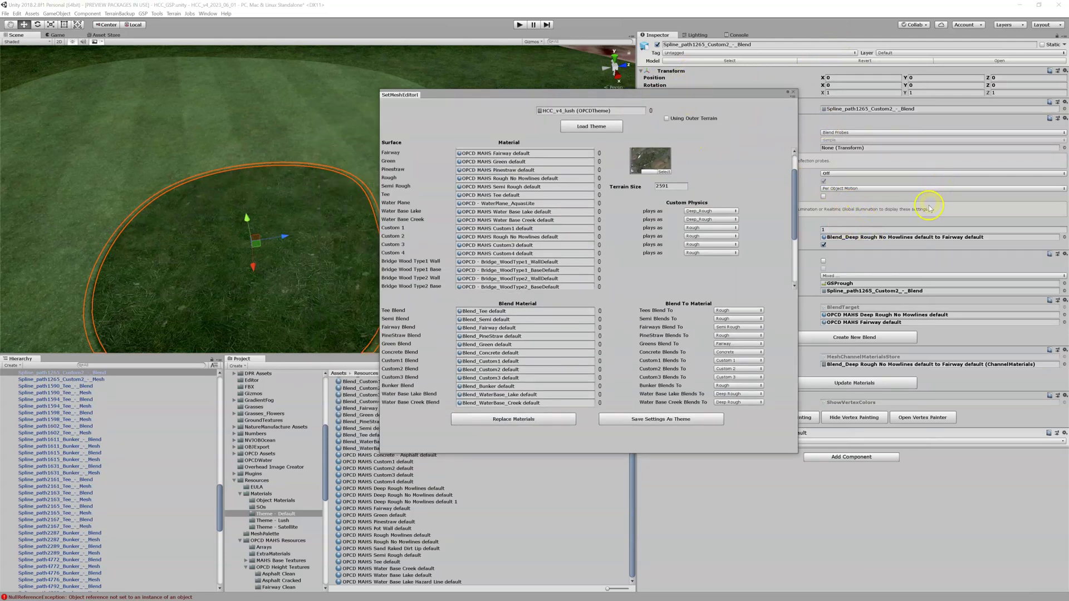
left_click(892, 237)
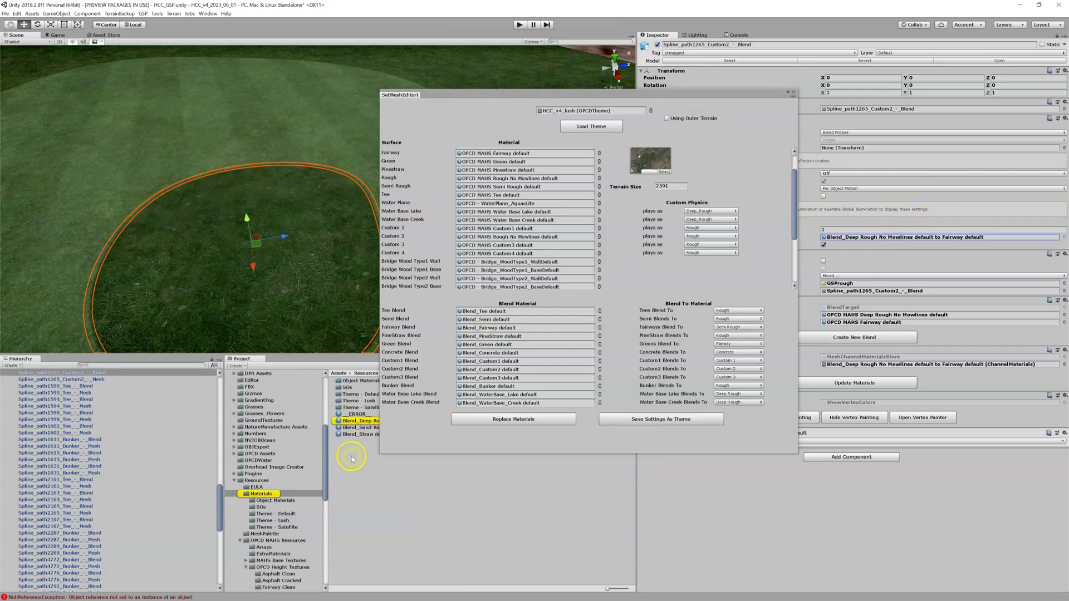
left_click_drag(351, 422, 481, 369)
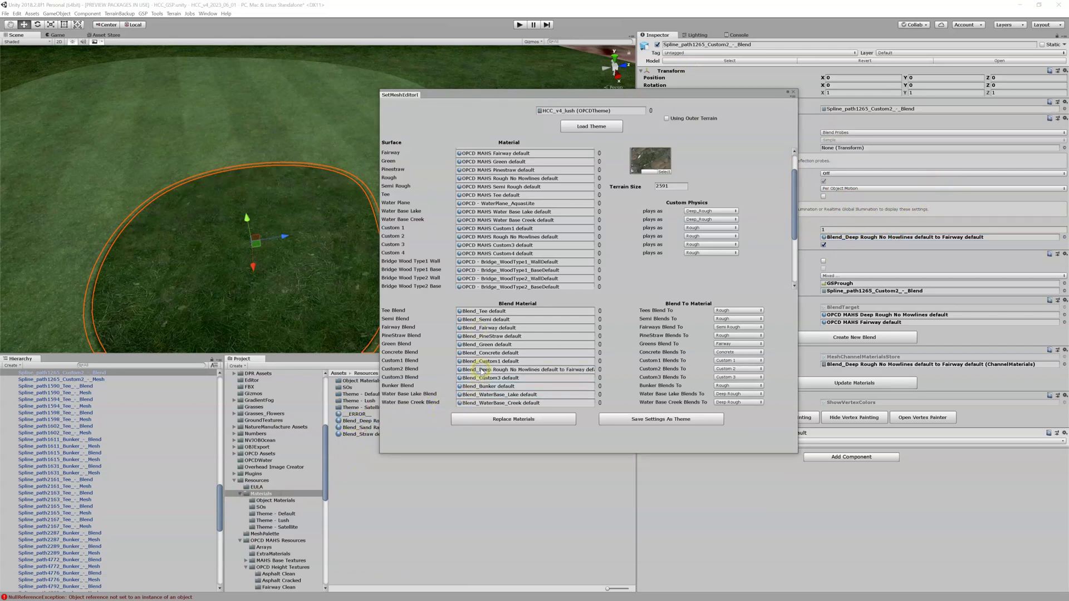
left_click(739, 369)
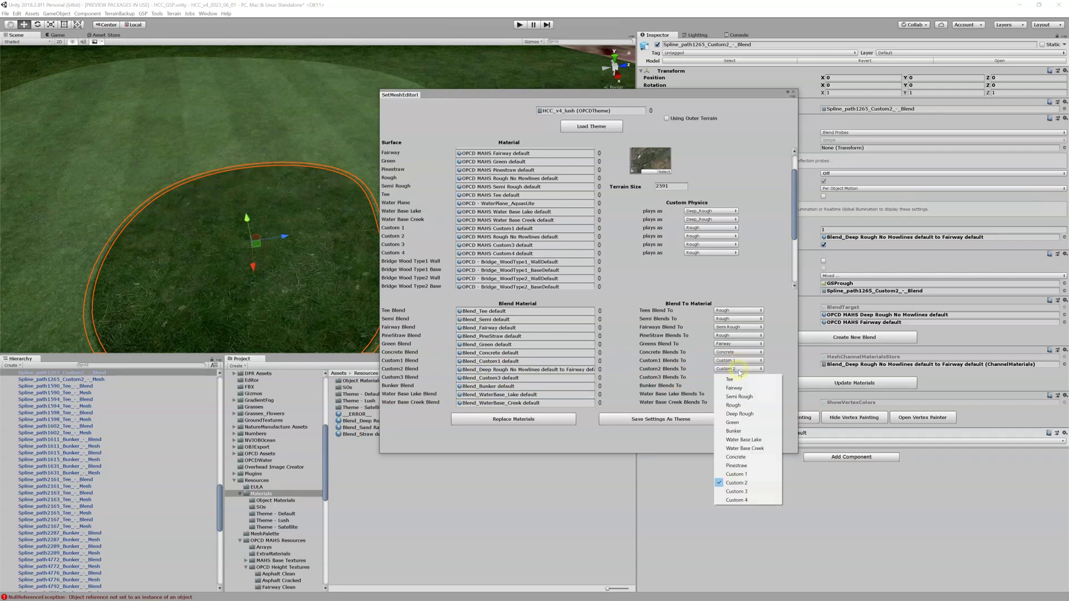
left_click(739, 386)
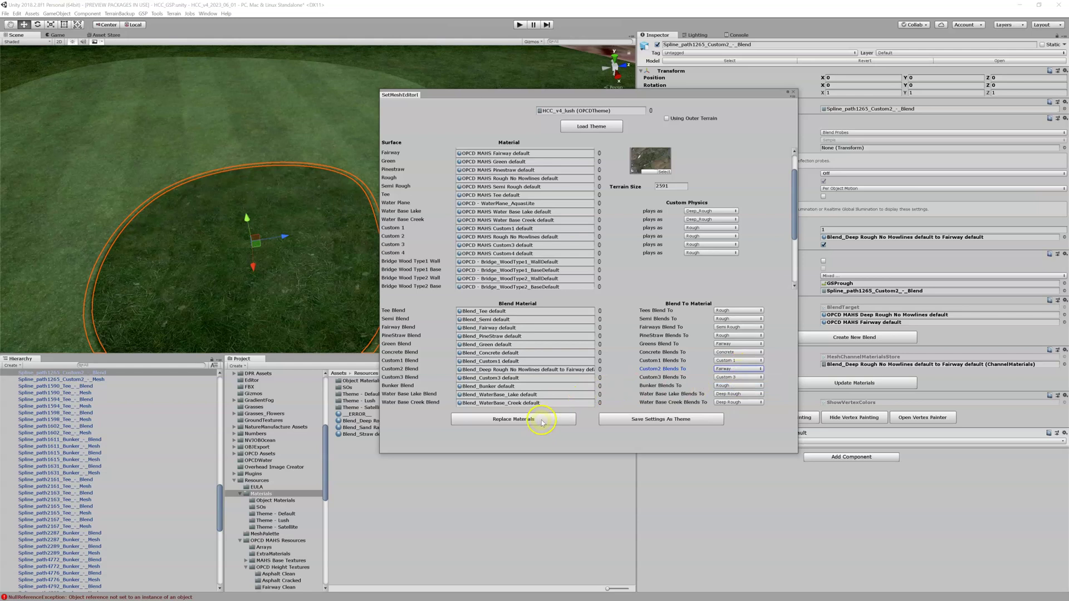
Save the settings as a theme, replacing the existing HCC_v4_lush.asset.
left_click(636, 418)
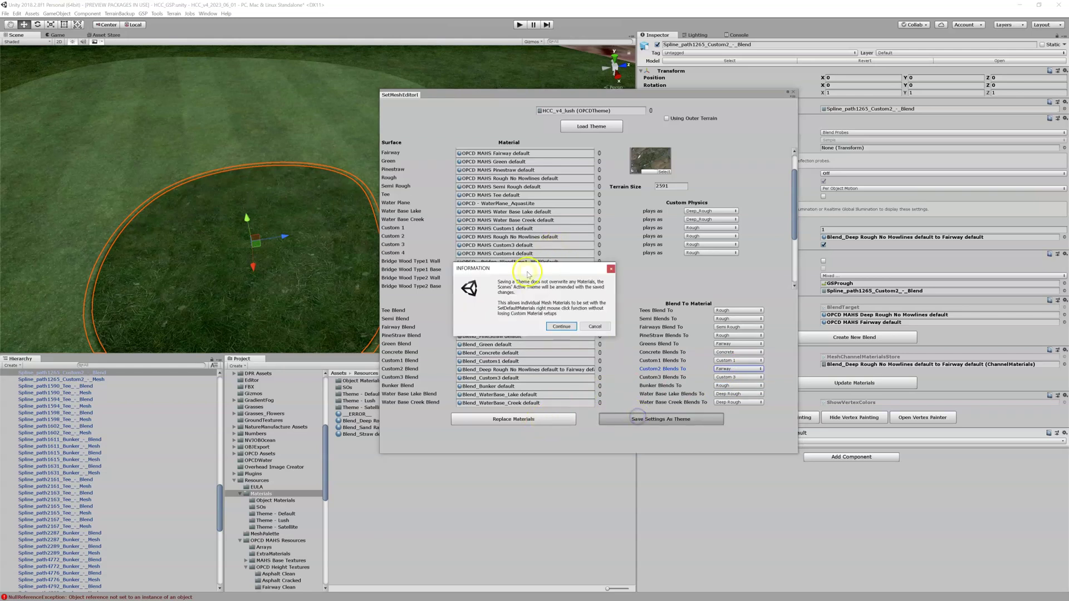
left_click(563, 327)
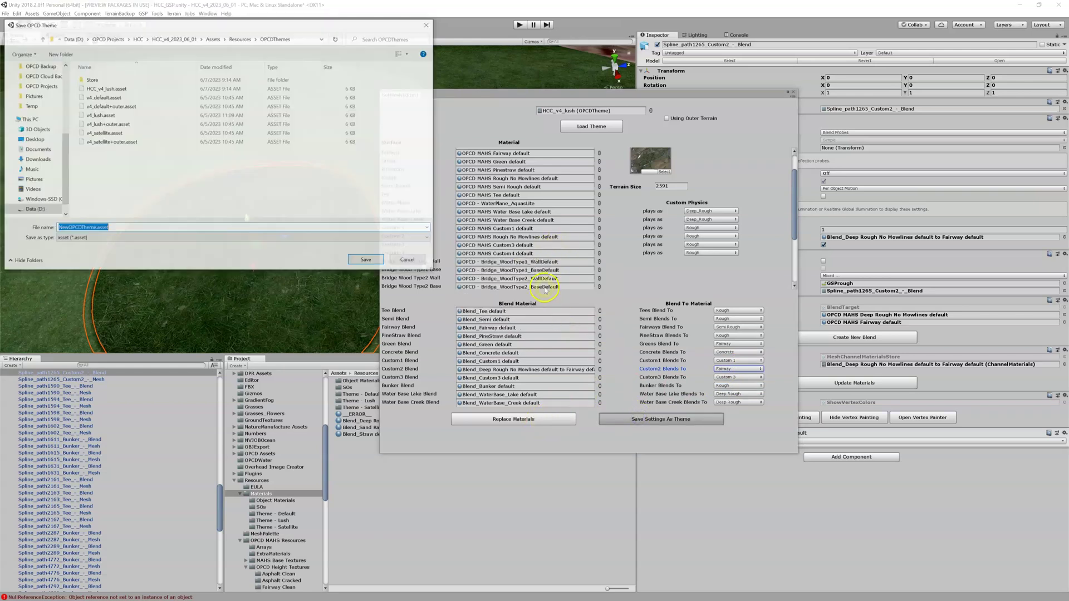
double_click(147, 89)
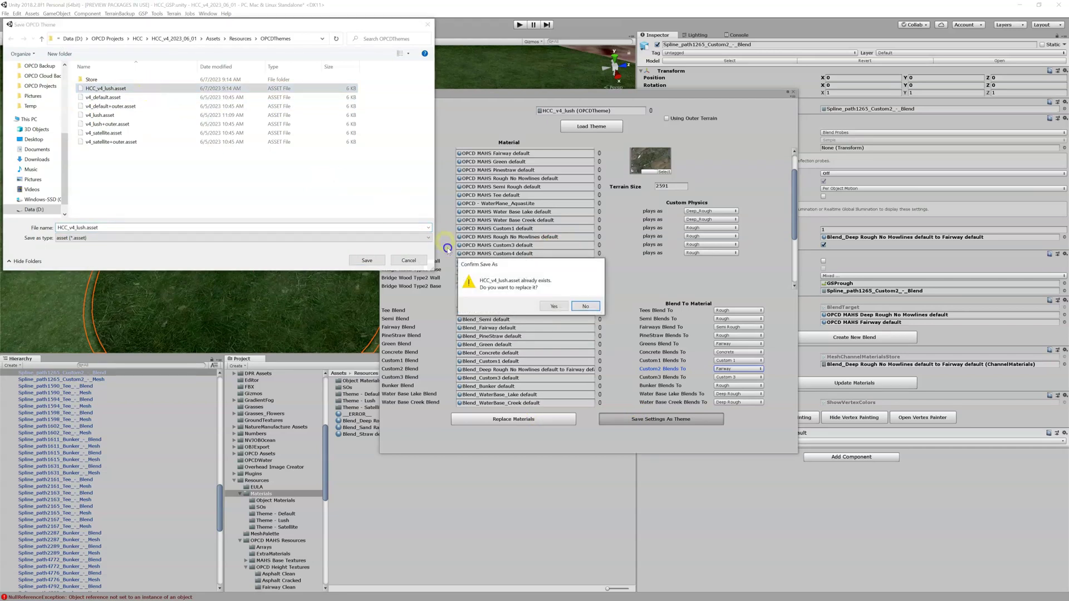
left_click(543, 306)
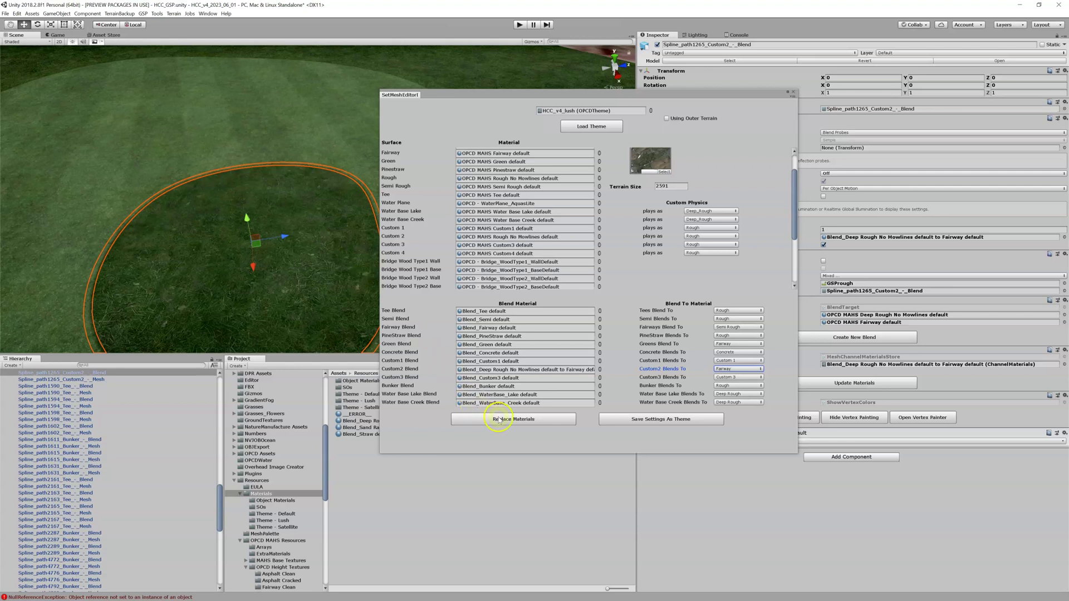
Close SetMeshEditor and give the Custom2 mesh OPCD MAHS Semi Rough default, updating its stored materials.
left_click(794, 93)
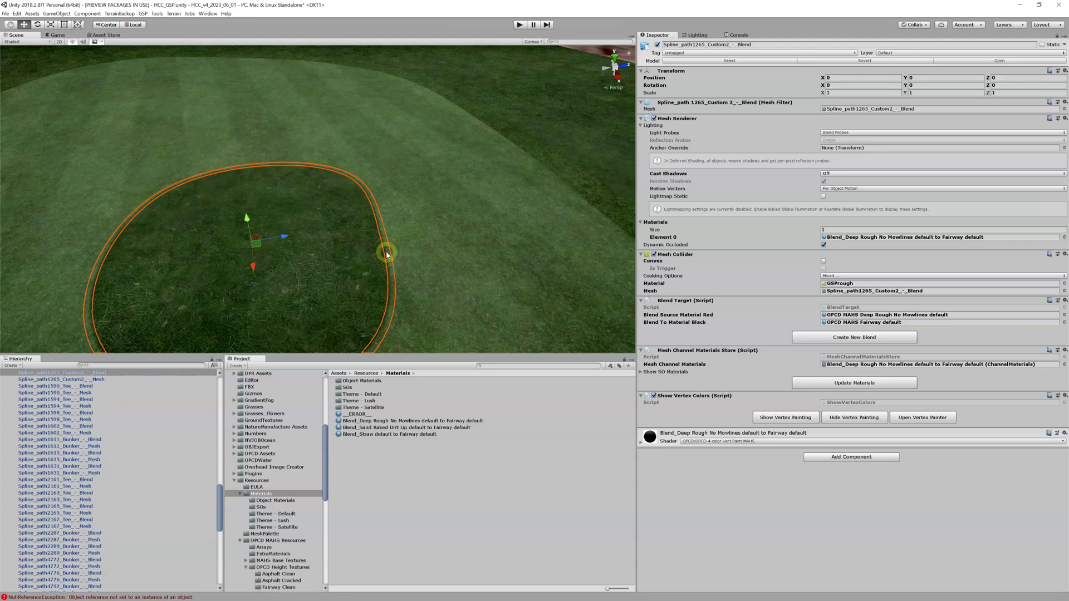
left_click(353, 268)
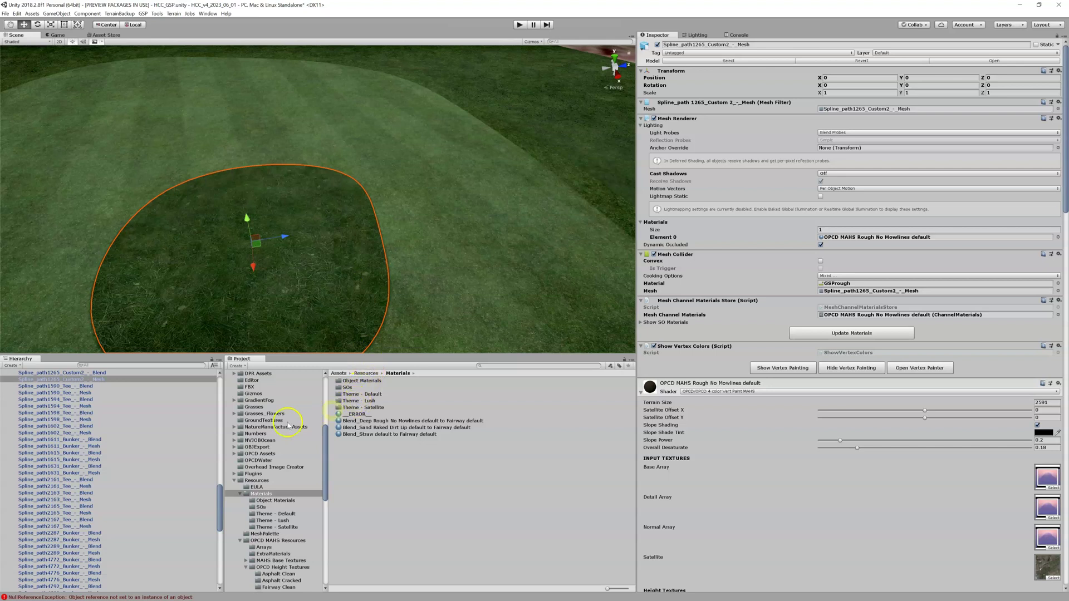
left_click(861, 238)
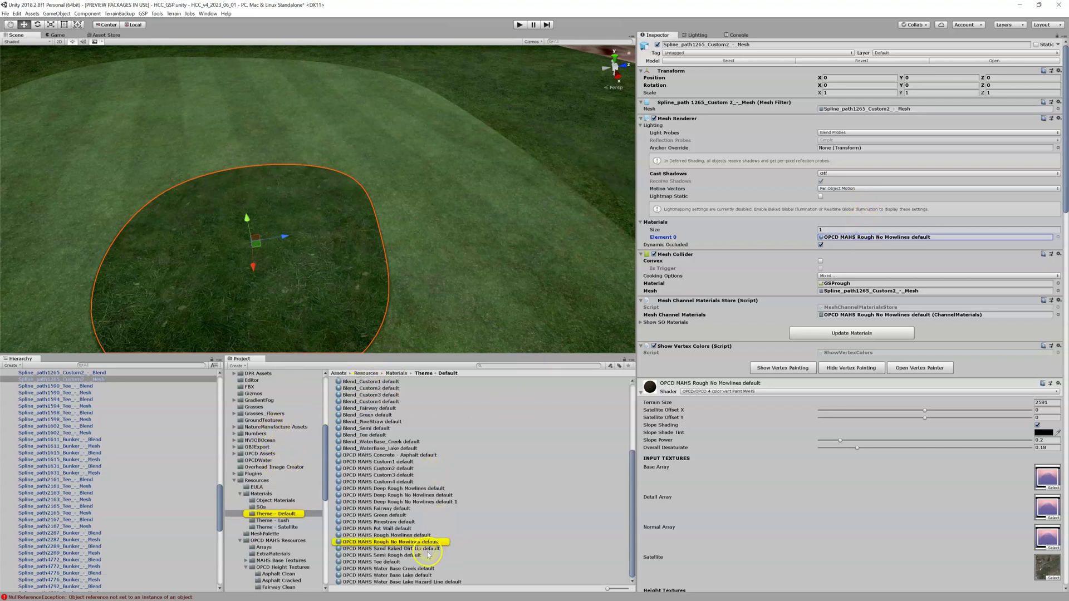
left_click_drag(414, 556, 830, 238)
left_click(832, 332)
Centre the view on the oval mesh and select the Custom2 mesh in the Hierarchy.
scroll(341, 276, "up", 1)
scroll(341, 277, "up", 3)
middle_click_drag(341, 276, 326, 222)
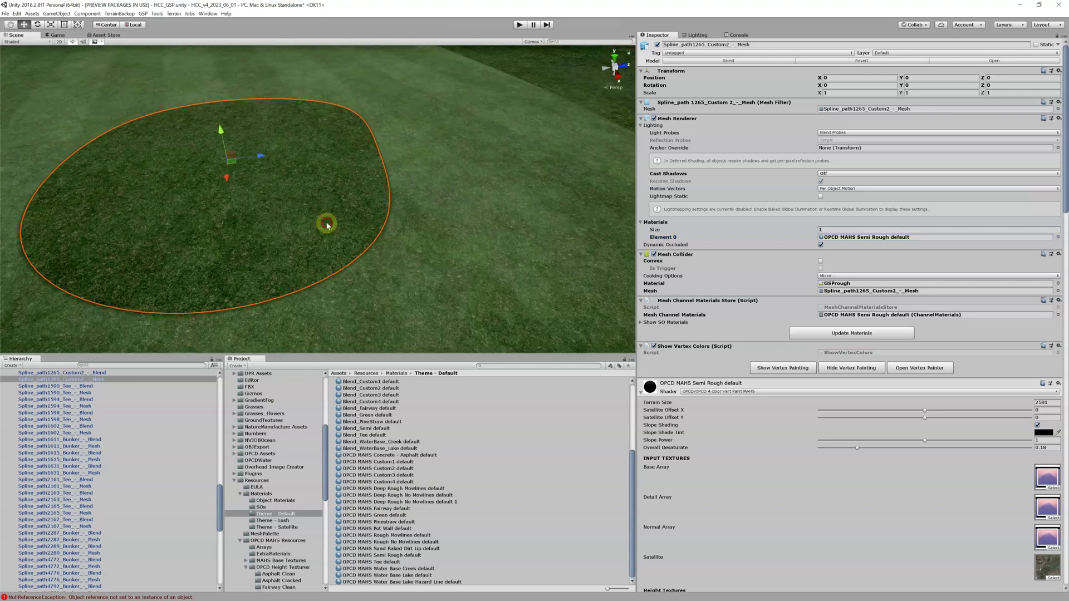
left_click(130, 380)
Apply Set Default Materials to the Custom2 Mesh from its Hierarchy context menu.
right_click(130, 384)
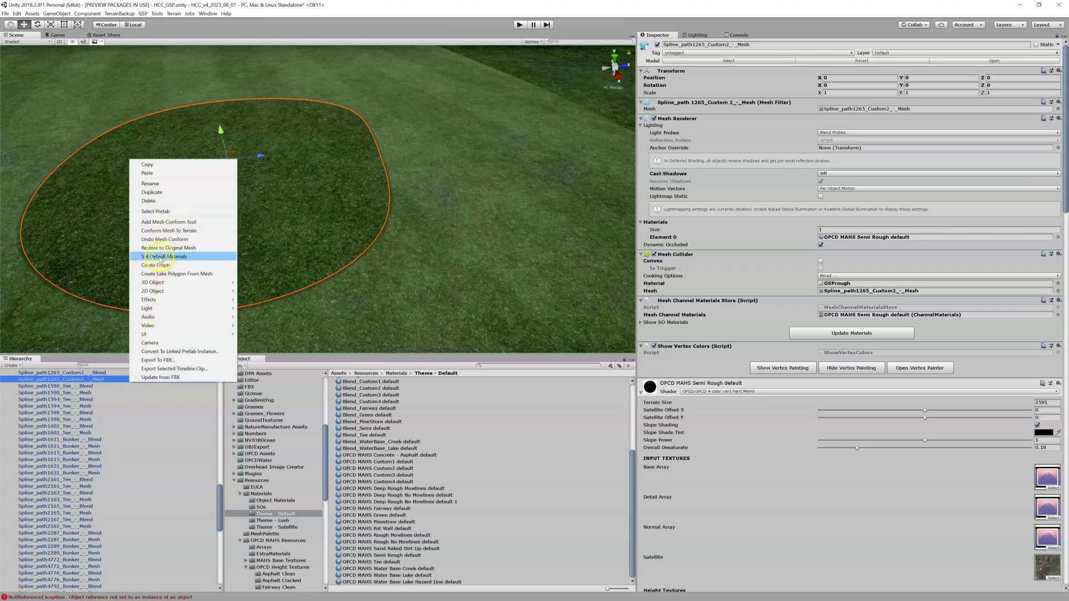
left_click(161, 256)
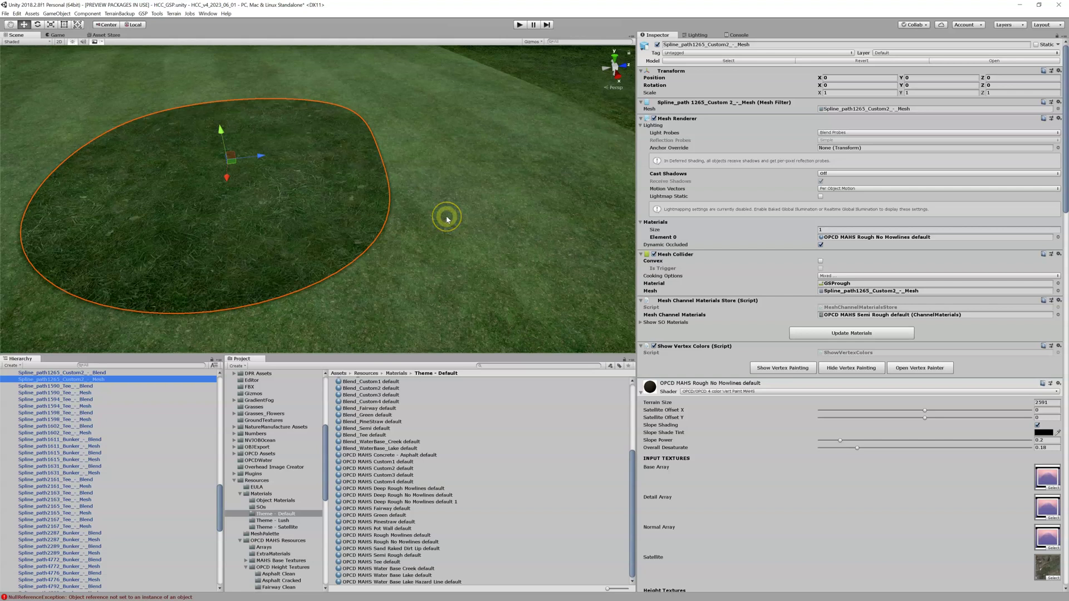